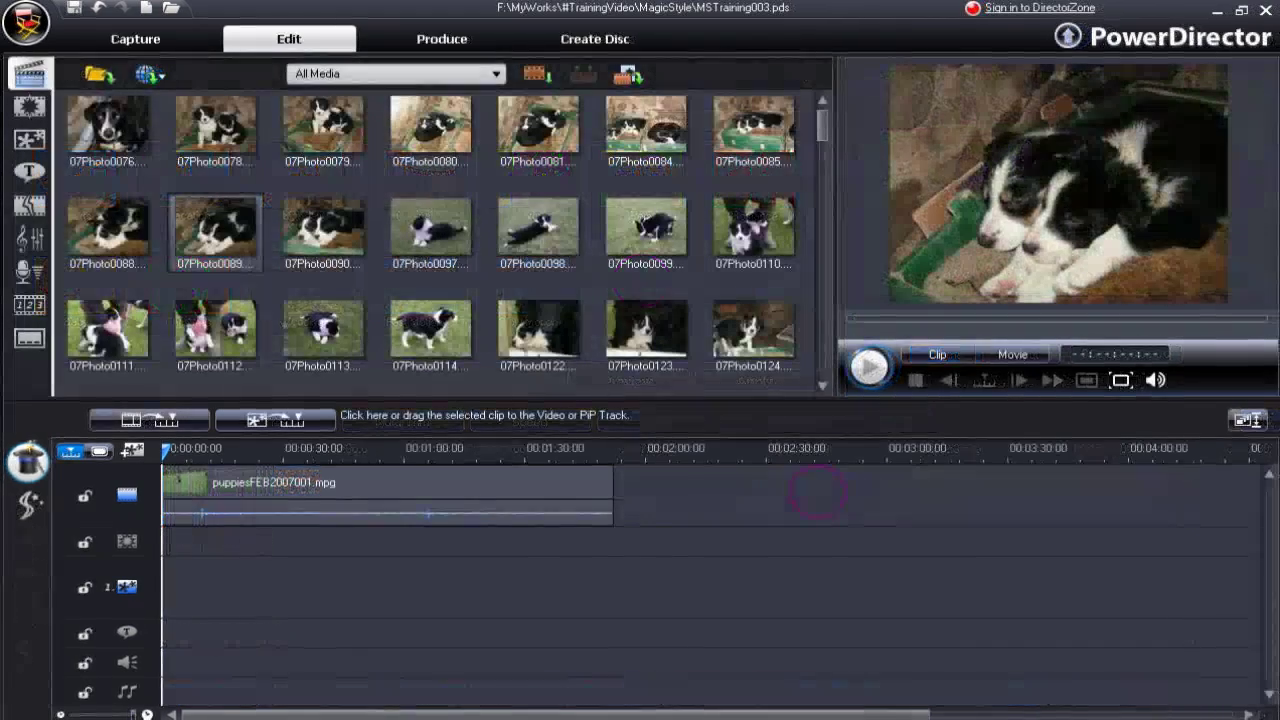
# Step: Switch the preview to Movie mode and select the puppiesFEB2007001.mpg clip on the timeline
pyautogui.click(819, 494)
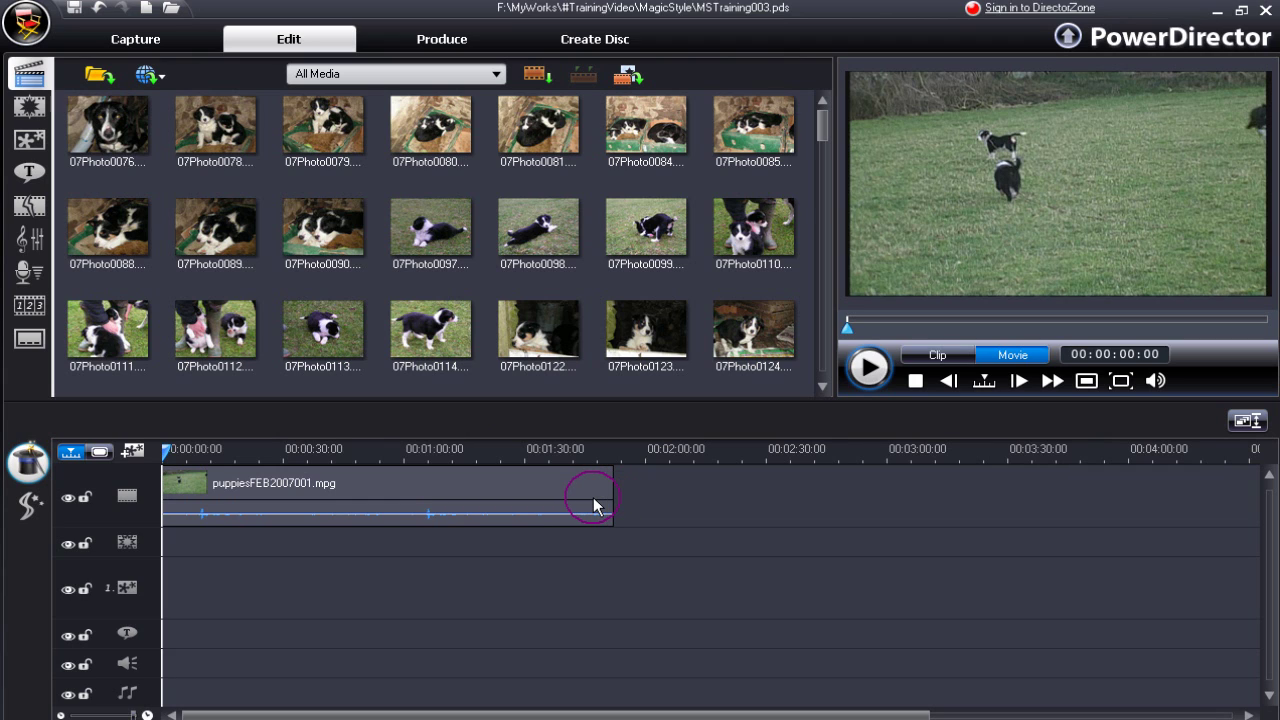
pyautogui.click(593, 497)
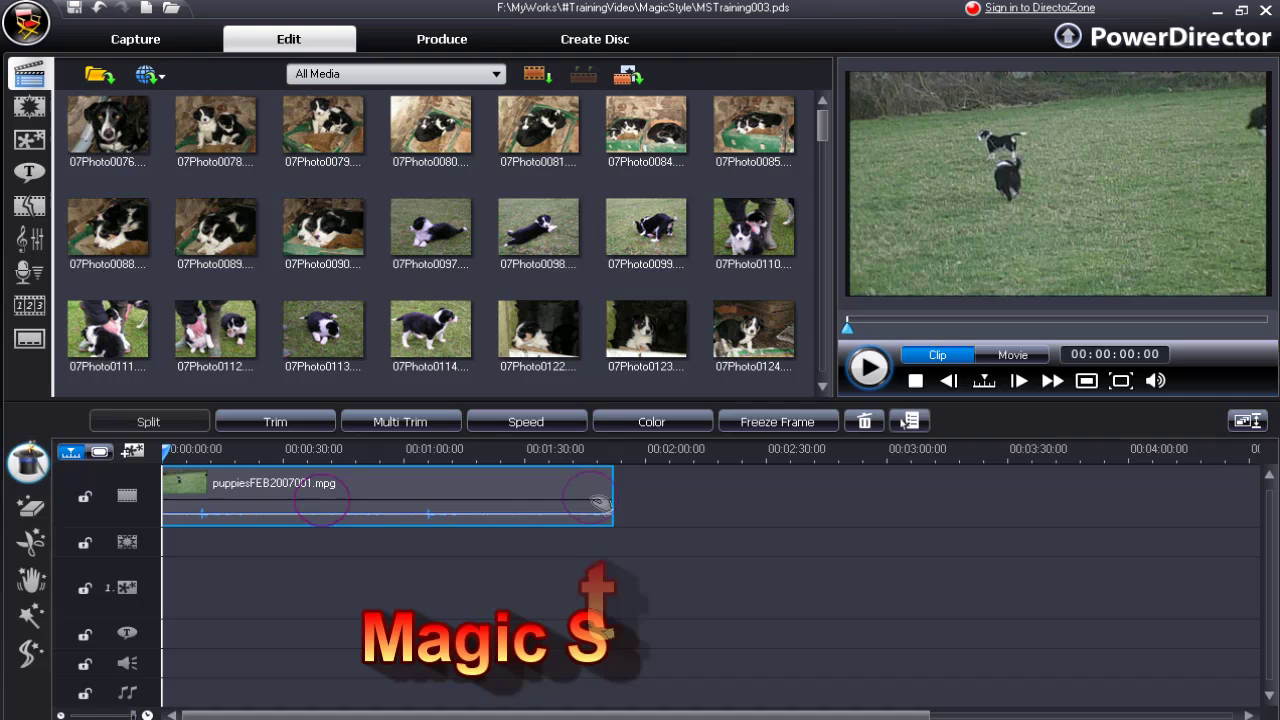
# Step: Generate and play a Pets Magic Style preview of the puppies clip, then apply it
pyautogui.click(30, 617)
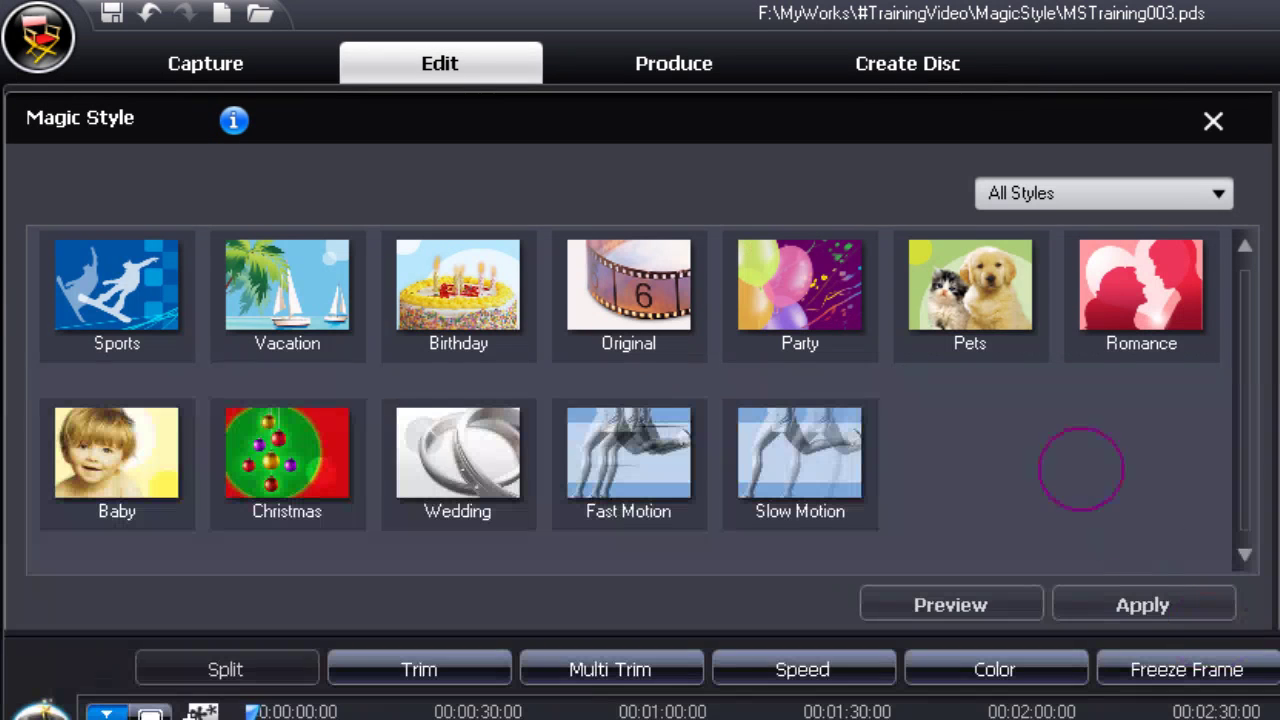
pyautogui.click(990, 305)
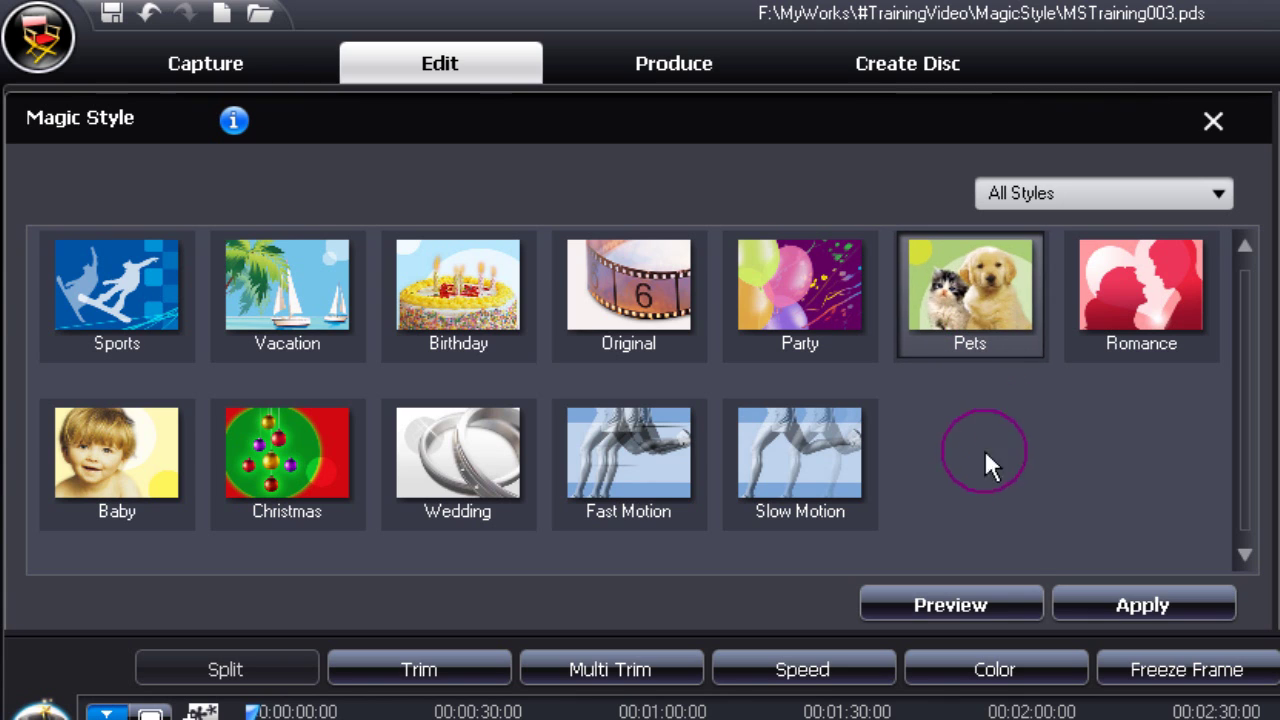
pyautogui.click(970, 606)
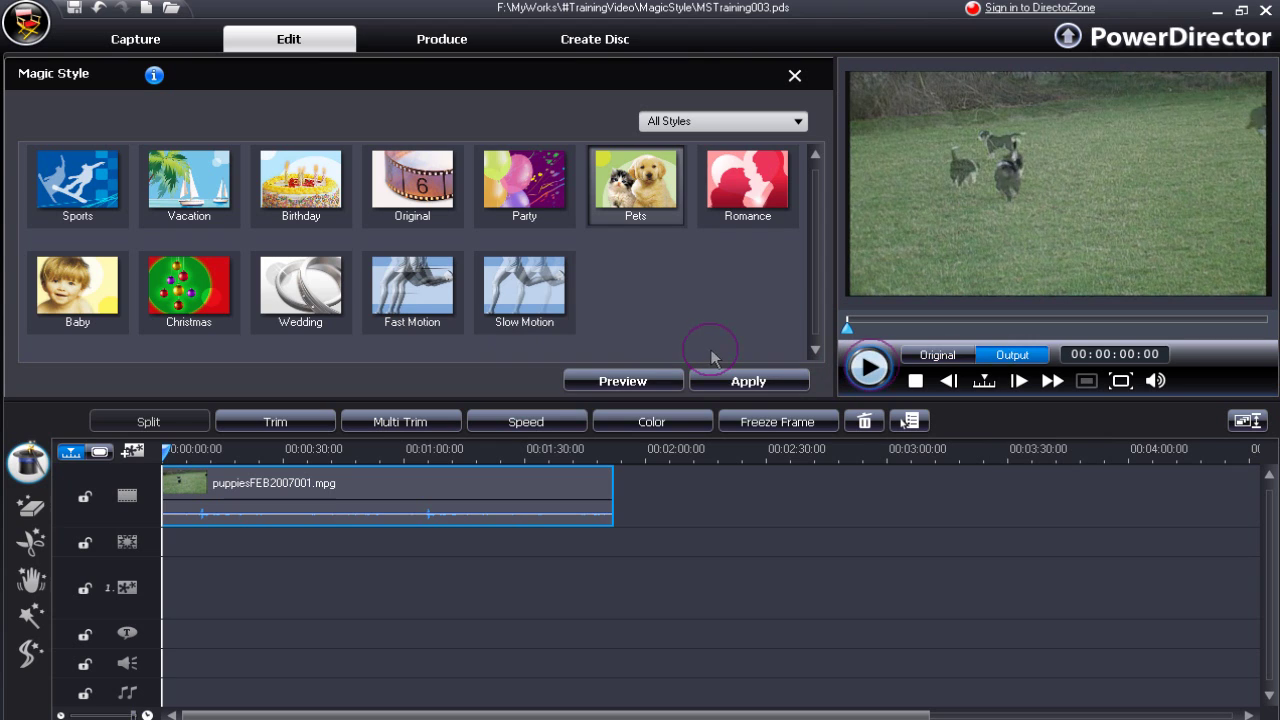
pyautogui.click(870, 367)
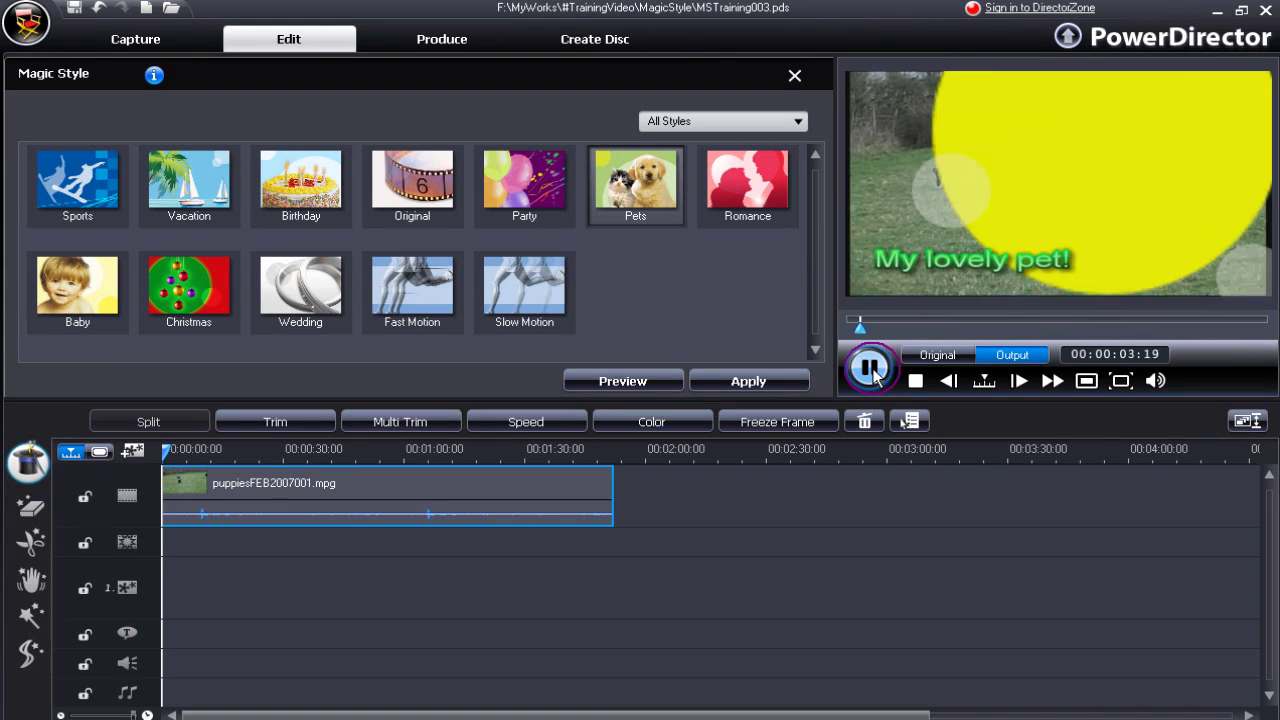
pyautogui.click(745, 383)
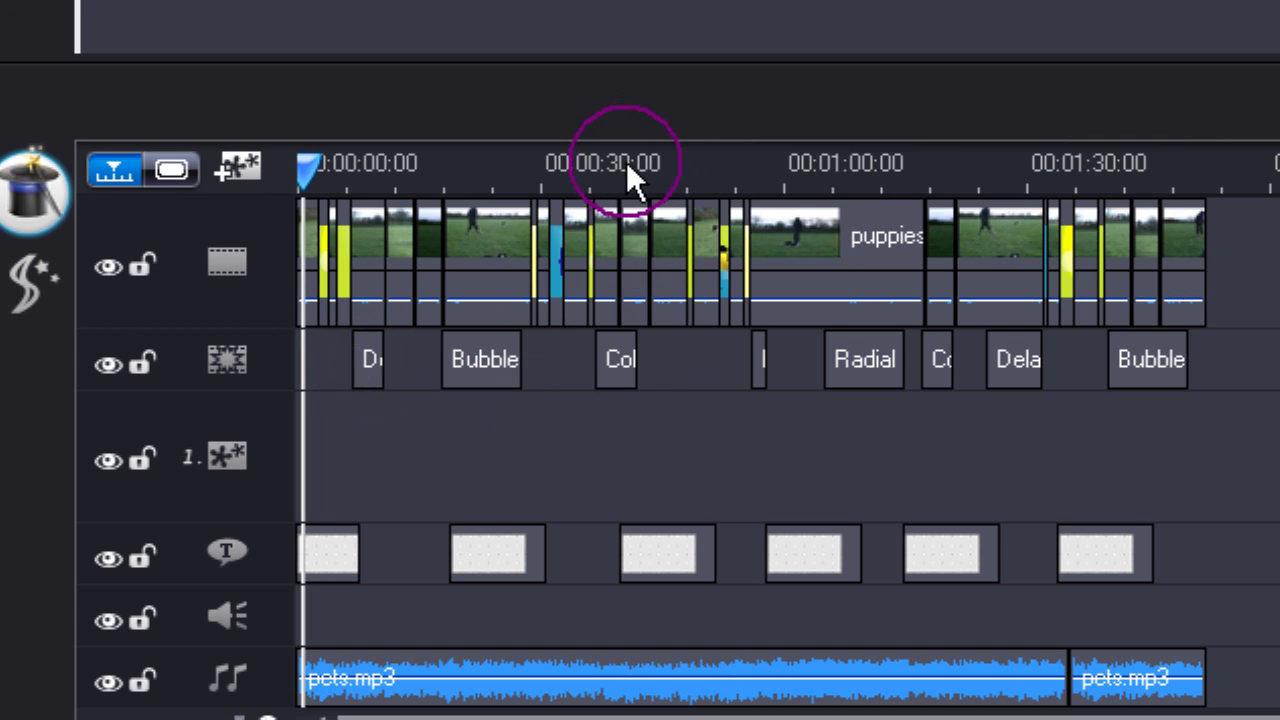
# Step: Stretch the timeline scale to reveal the Delay, Color Crash and Radial Blur transitions
pyautogui.moveTo(627, 162); pyautogui.dragTo(1006, 152)
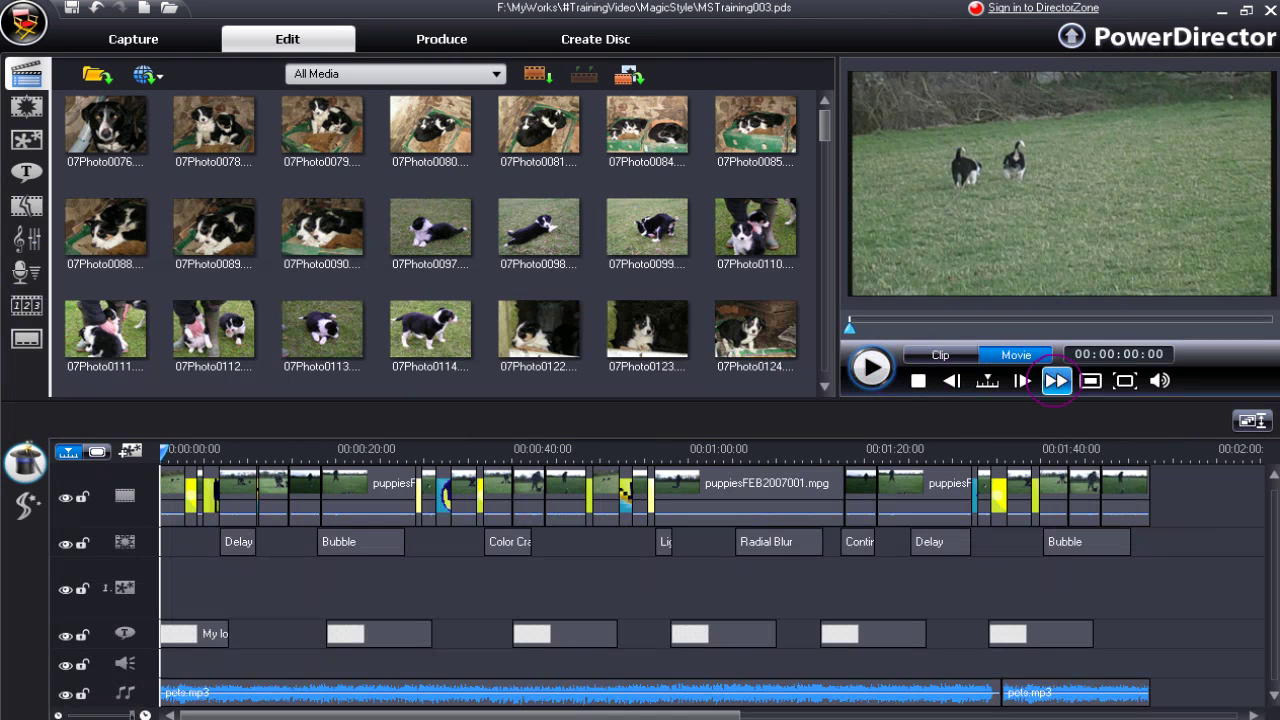
pyautogui.click(1126, 381)
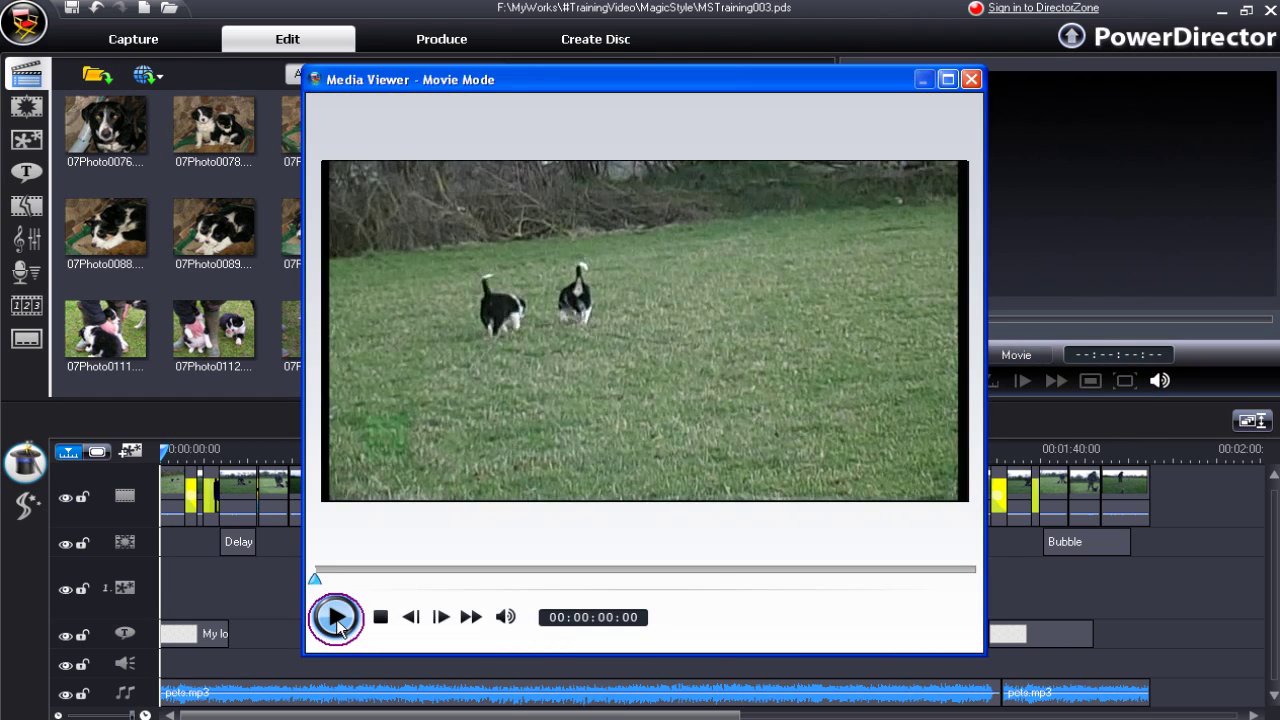
pyautogui.click(336, 617)
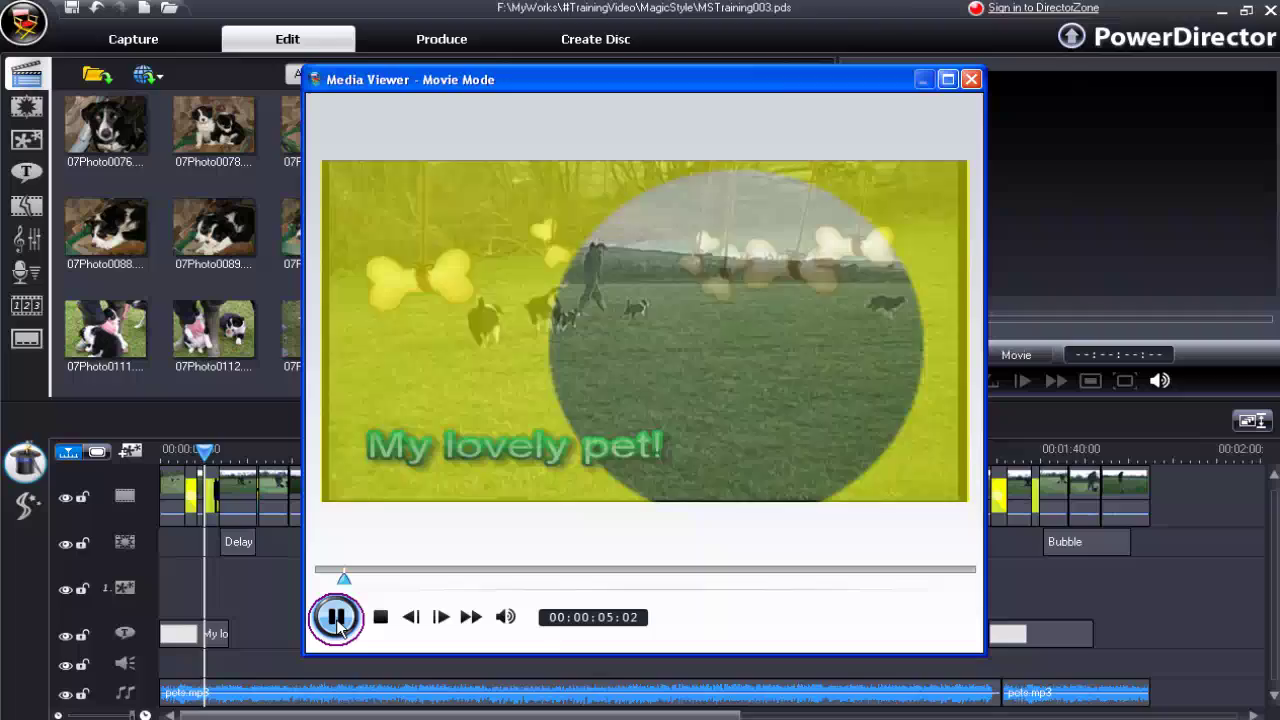
pyautogui.press('Escape')
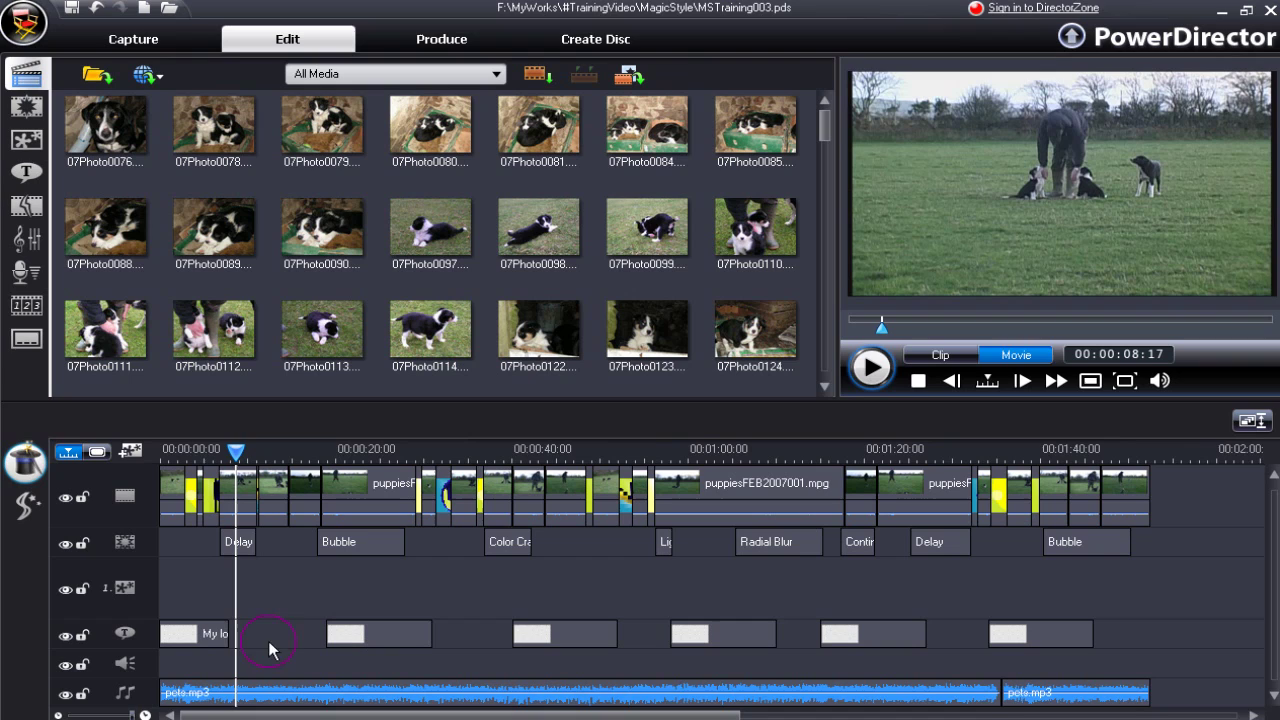
# Step: Select and play the first Pets title clip in Clip mode
pyautogui.click(216, 641)
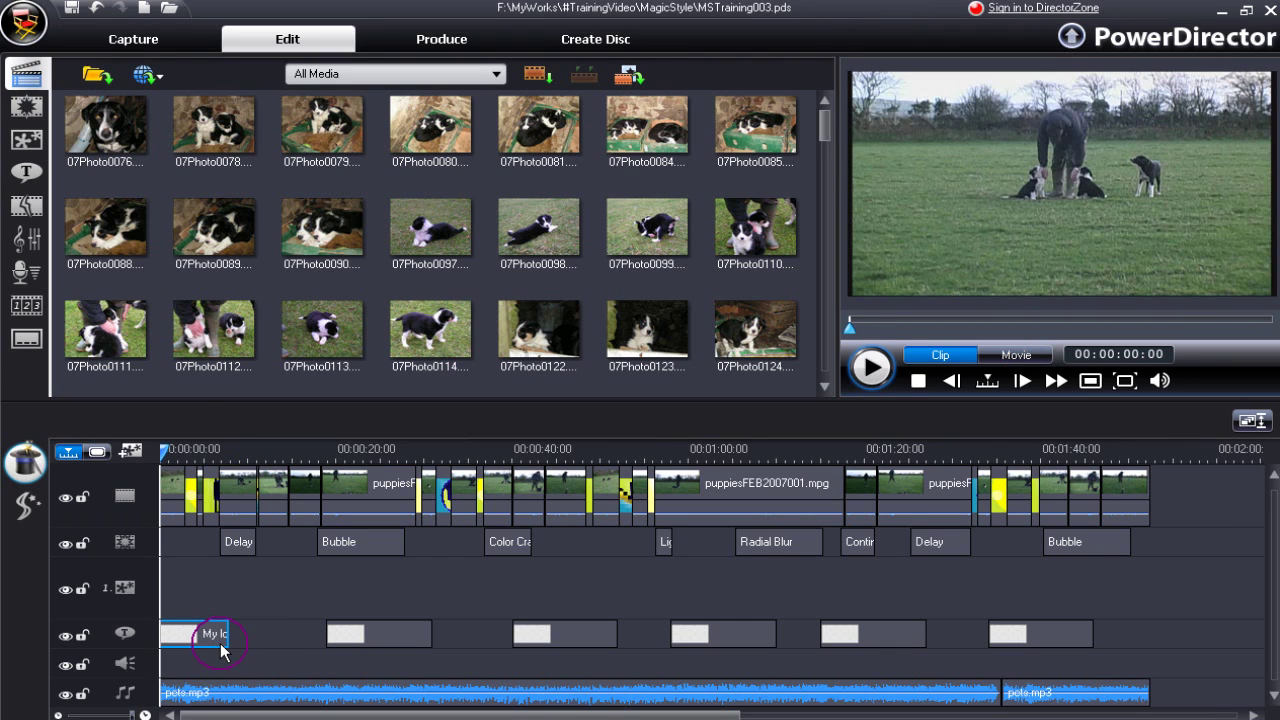
pyautogui.click(891, 371)
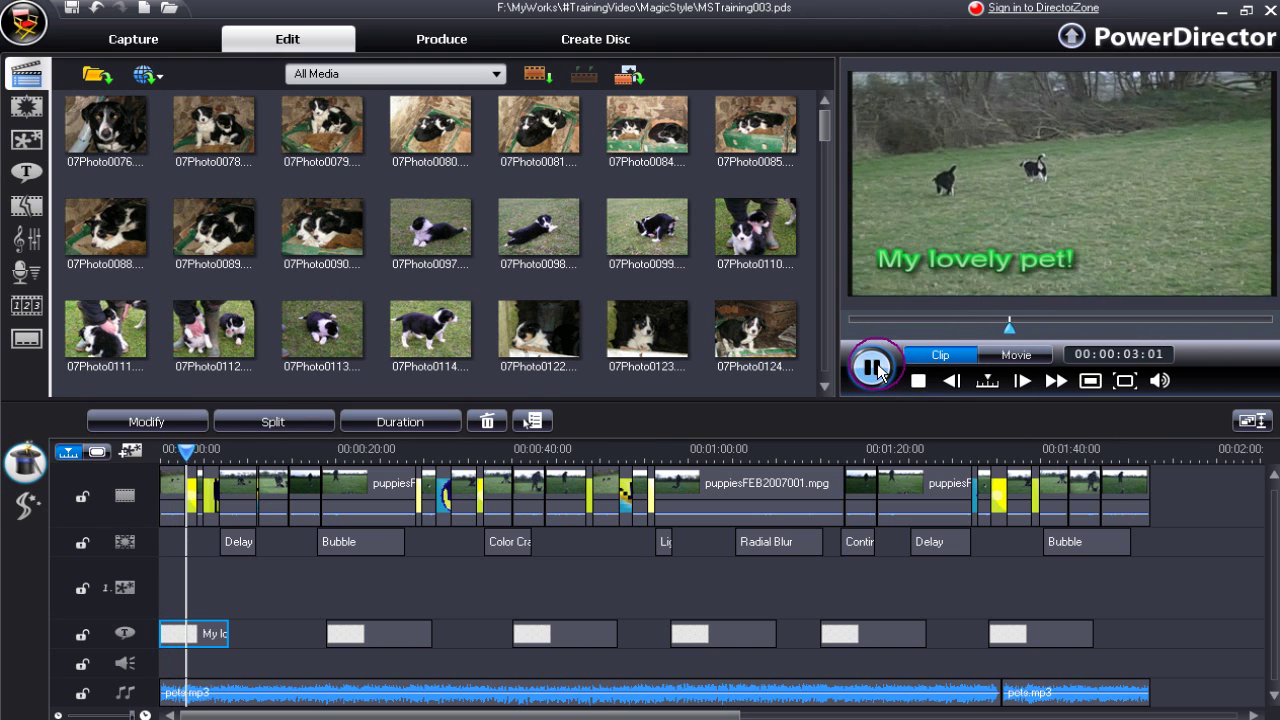
pyautogui.click(407, 632)
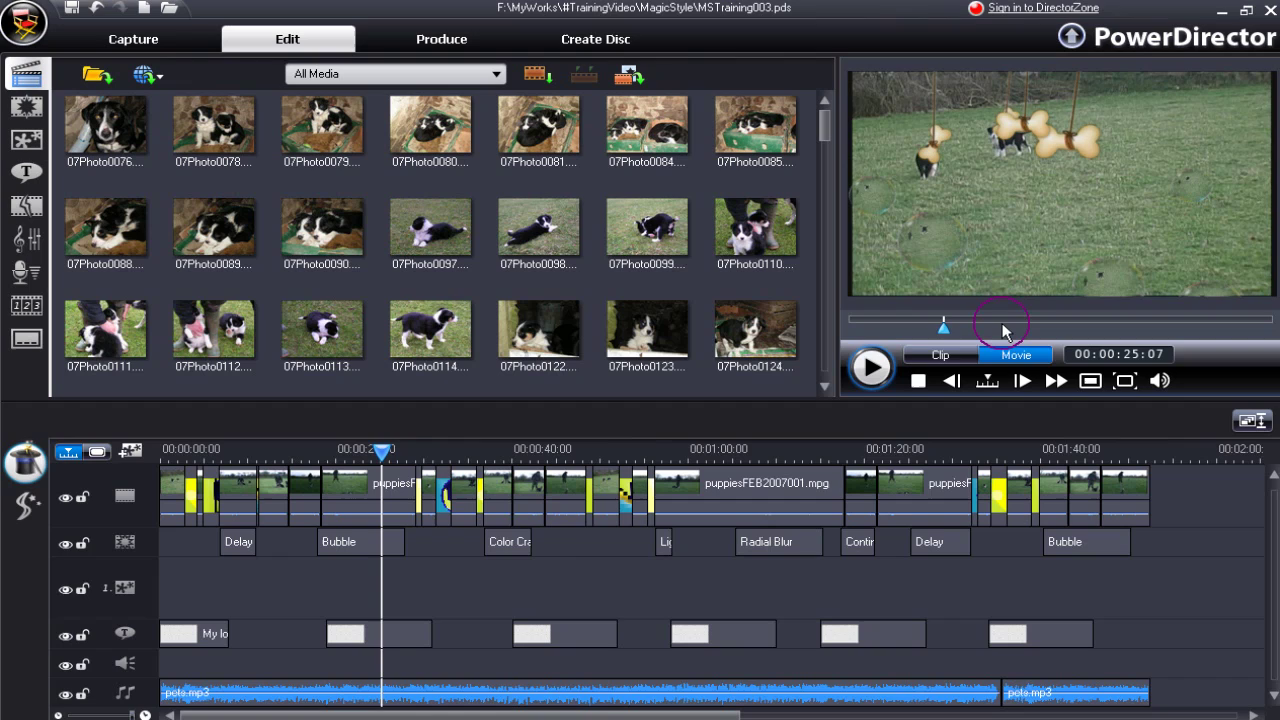
# Step: Select and play the title clip near the 40-second mark
pyautogui.click(571, 633)
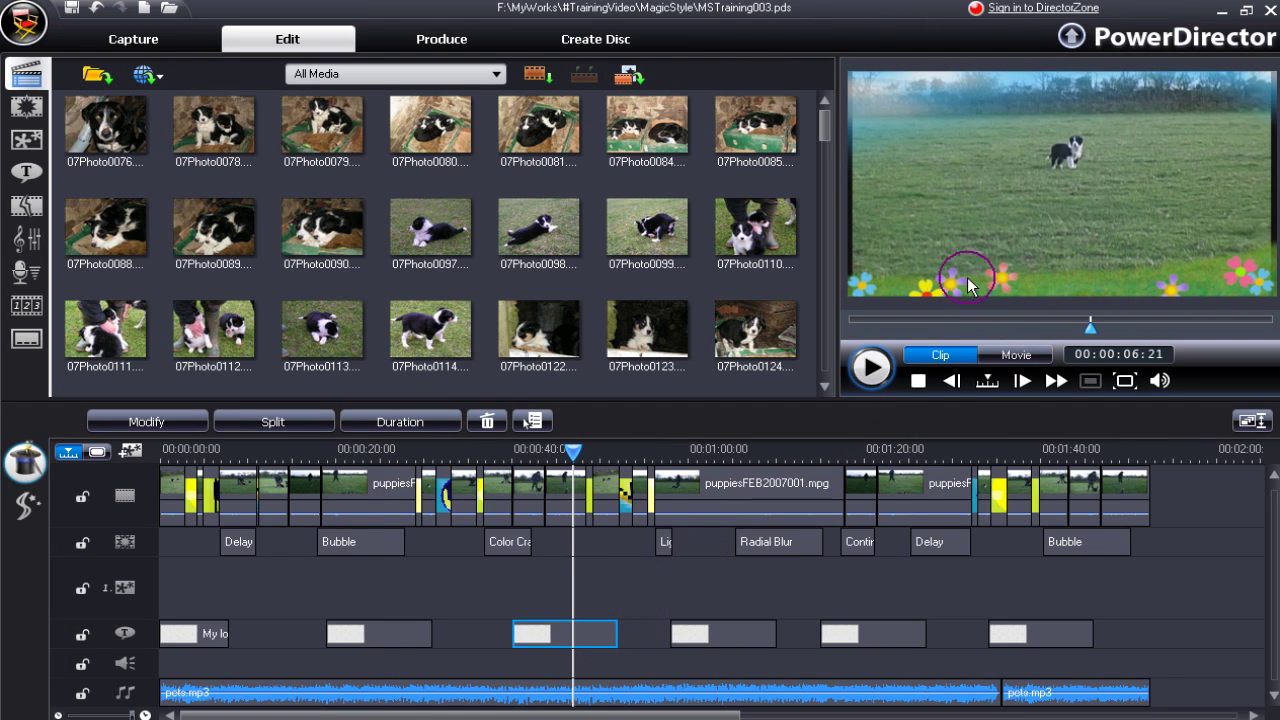
pyautogui.click(873, 369)
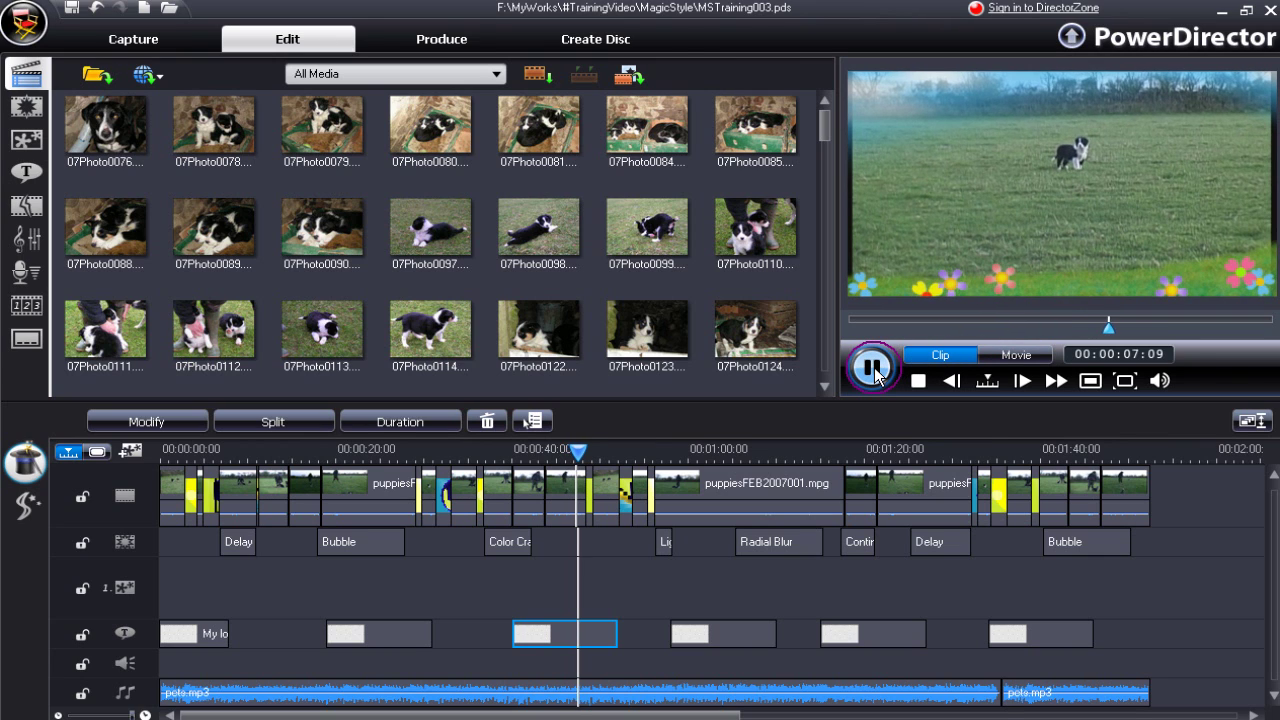
pyautogui.click(958, 355)
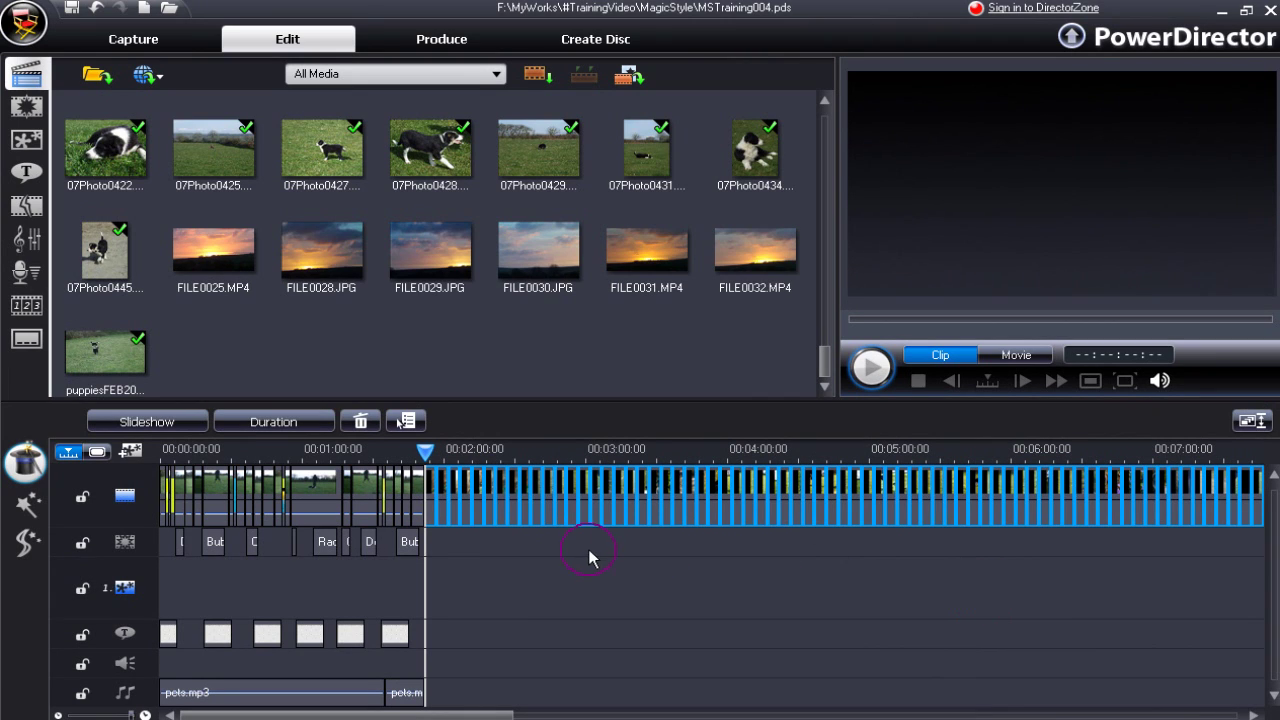
# Step: Select the full range of appended pet photo clips, first to last
pyautogui.click(440, 530)
pyautogui.moveTo(477, 714); pyautogui.dragTo(965, 714)
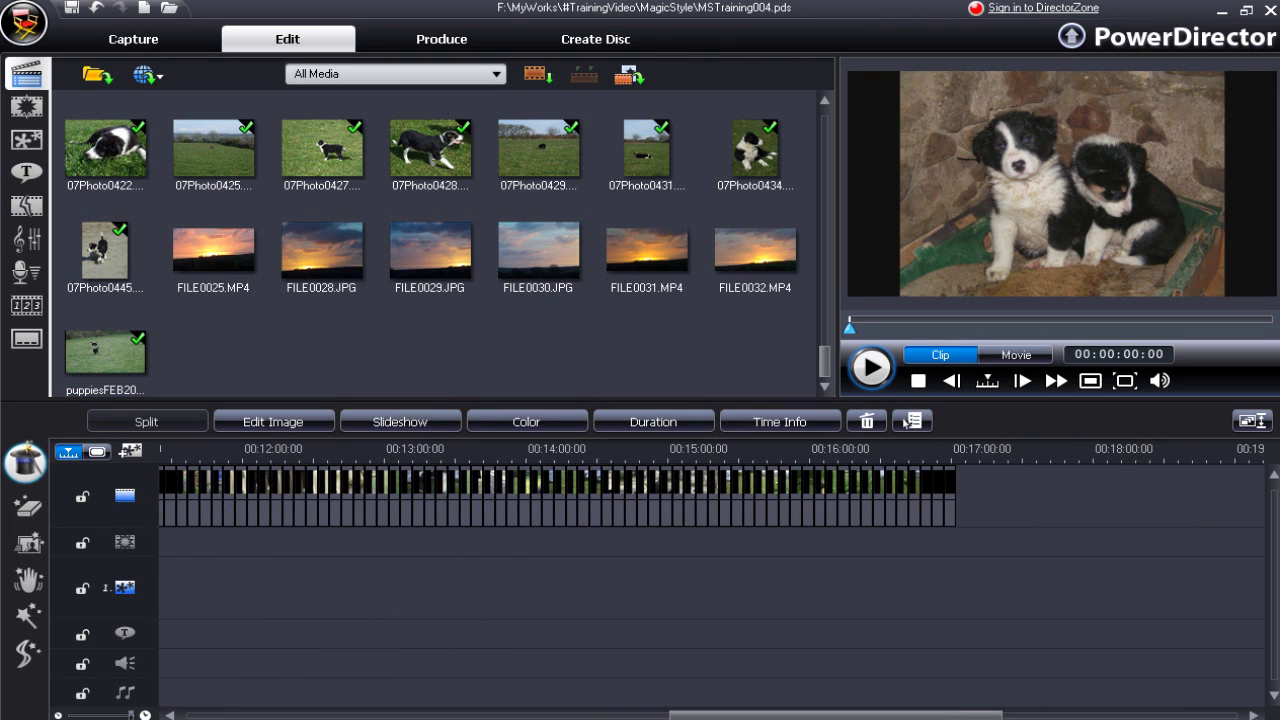
pyautogui.click(951, 513)
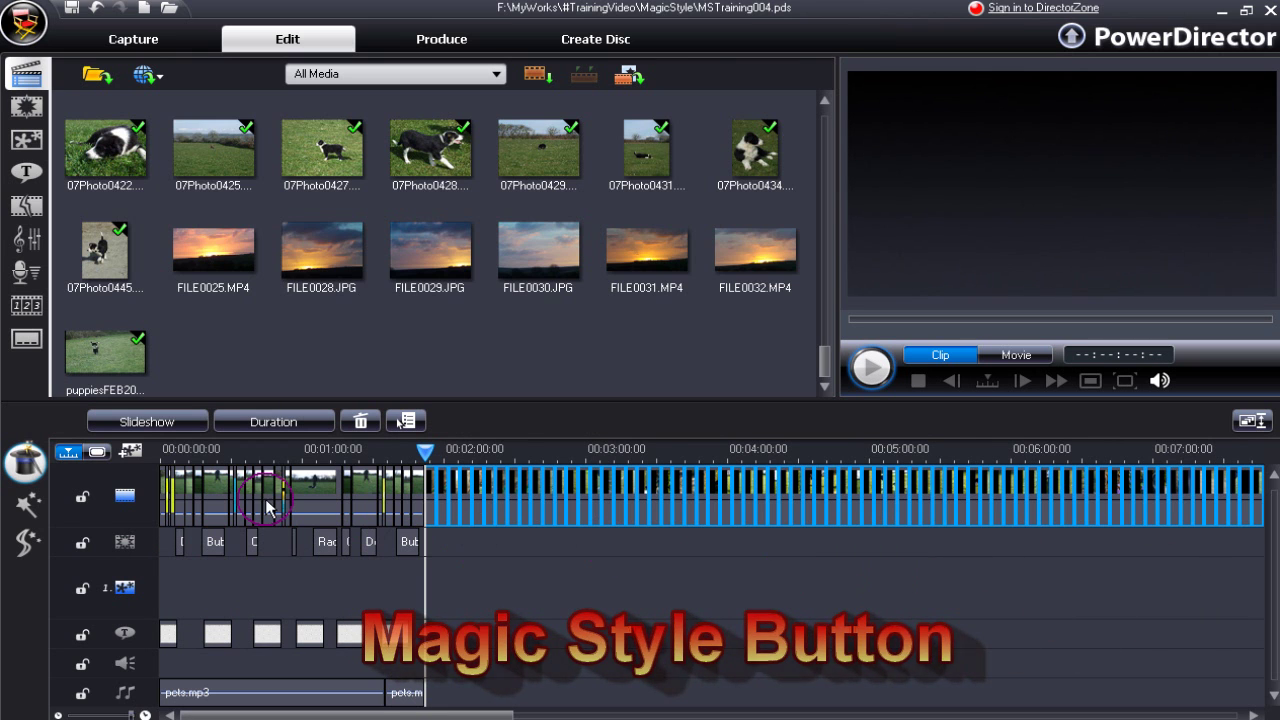
# Step: Generate and play a Pets Magic Style preview of the selected pet photos
pyautogui.click(25, 508)
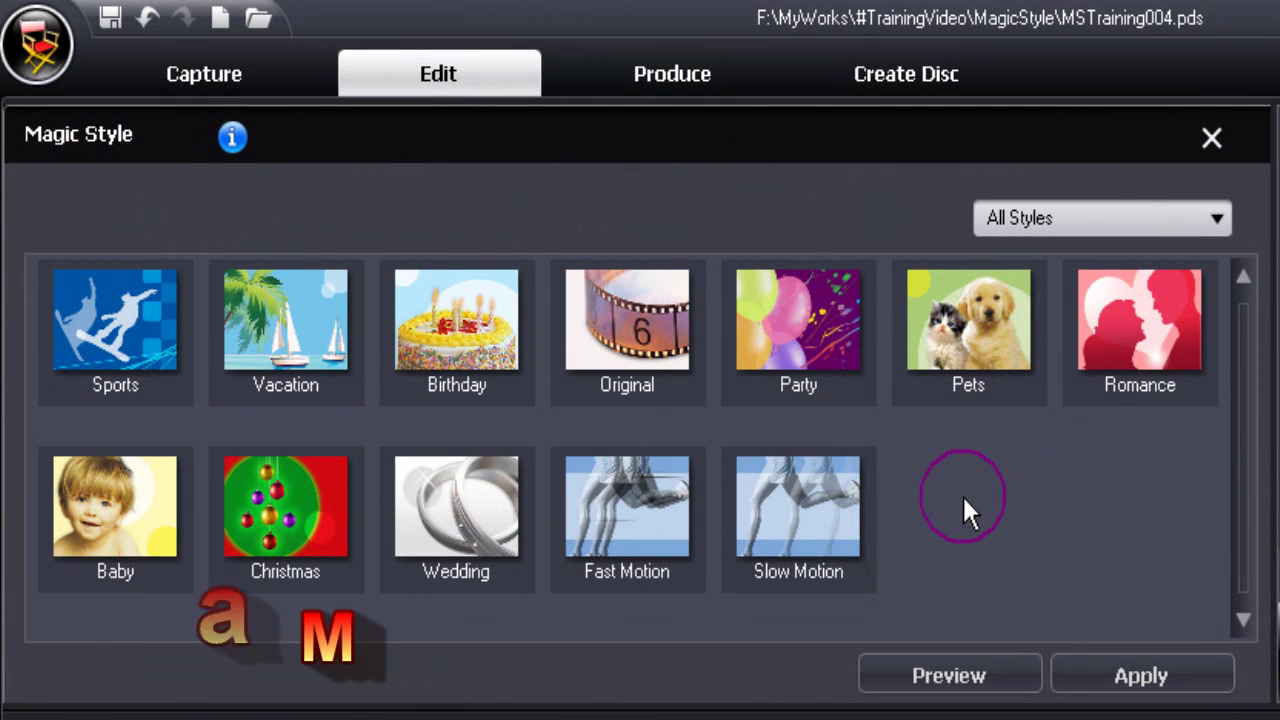
pyautogui.click(991, 345)
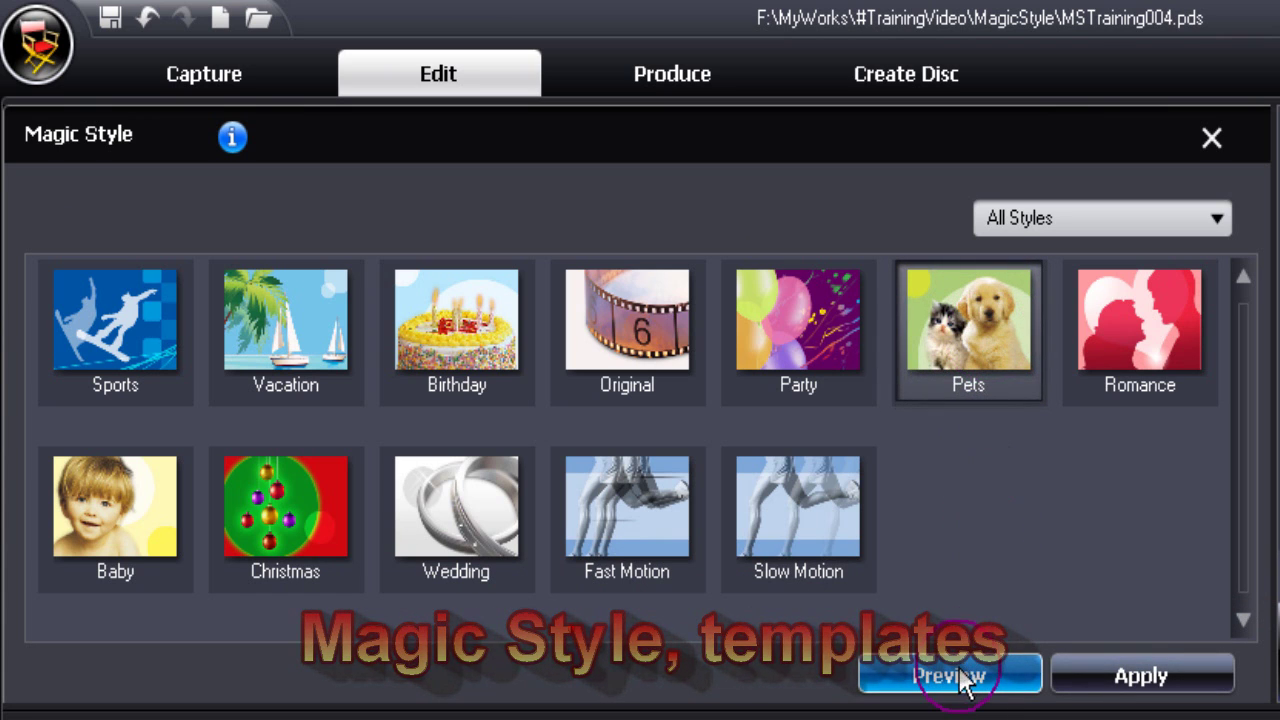
pyautogui.click(955, 677)
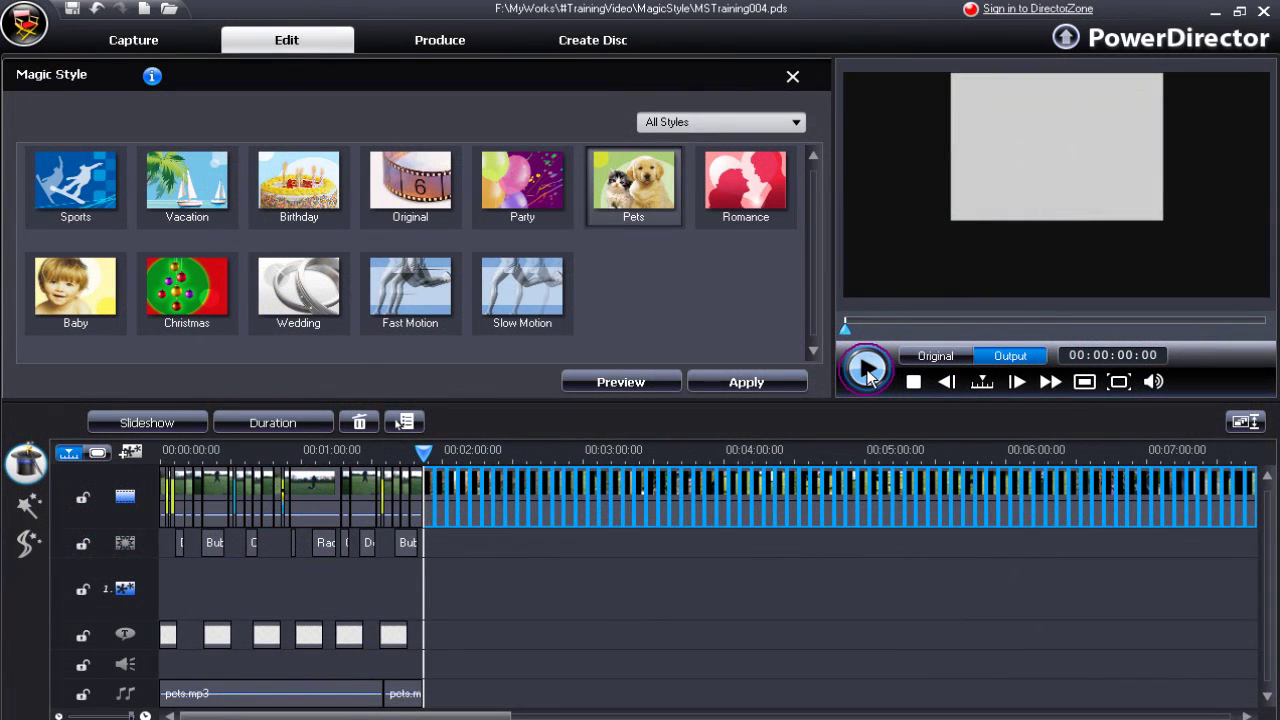
pyautogui.click(867, 370)
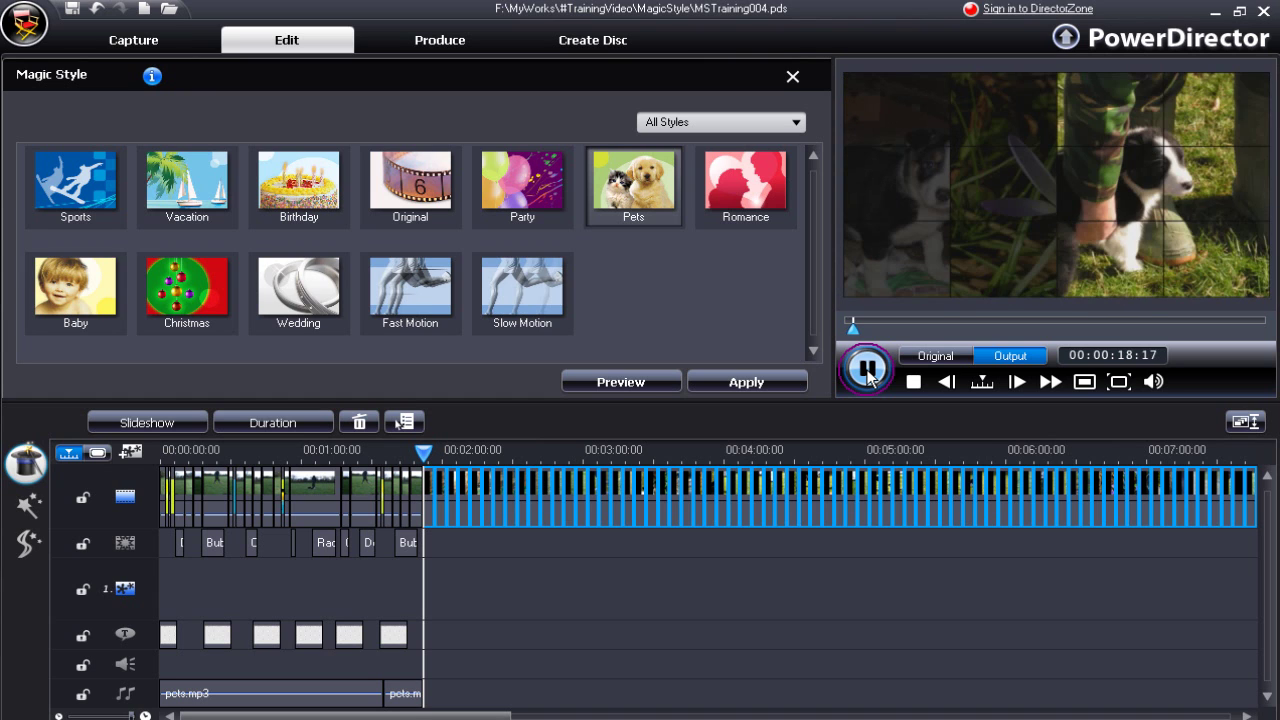
pyautogui.click(772, 389)
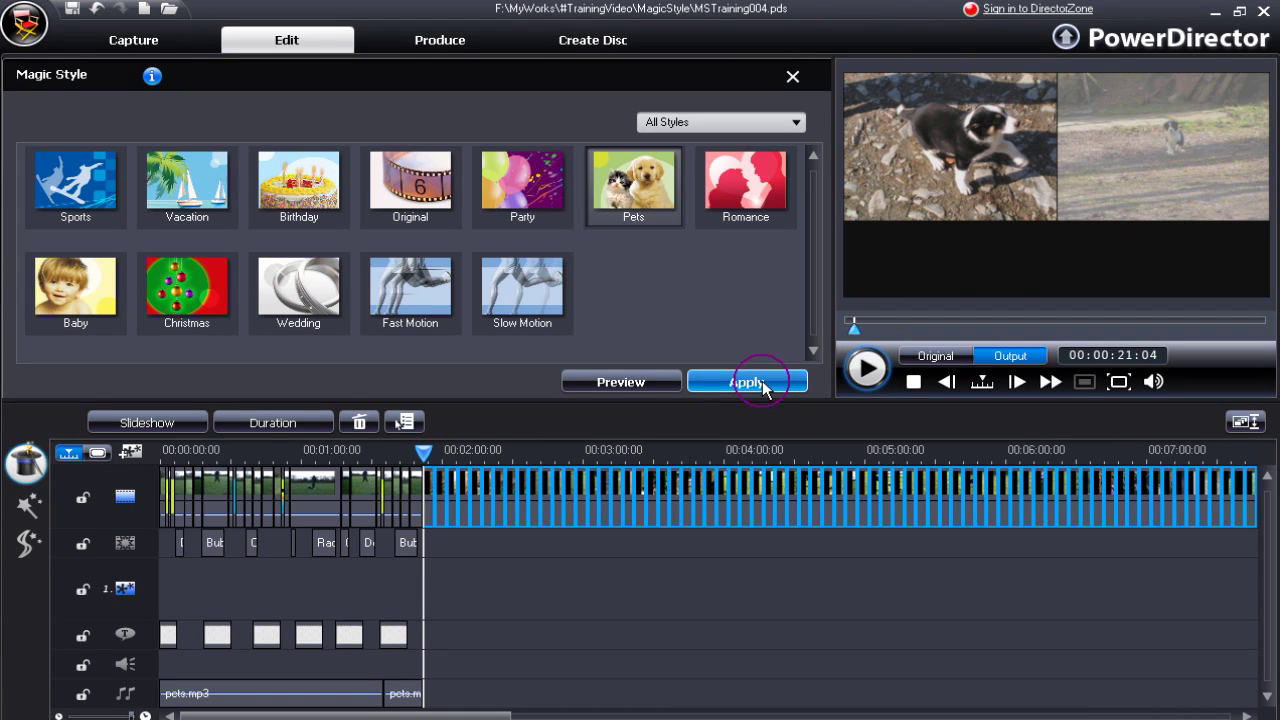
# Step: Apply the Pets style to the selected photos and let the timeline update
pyautogui.click(763, 387)
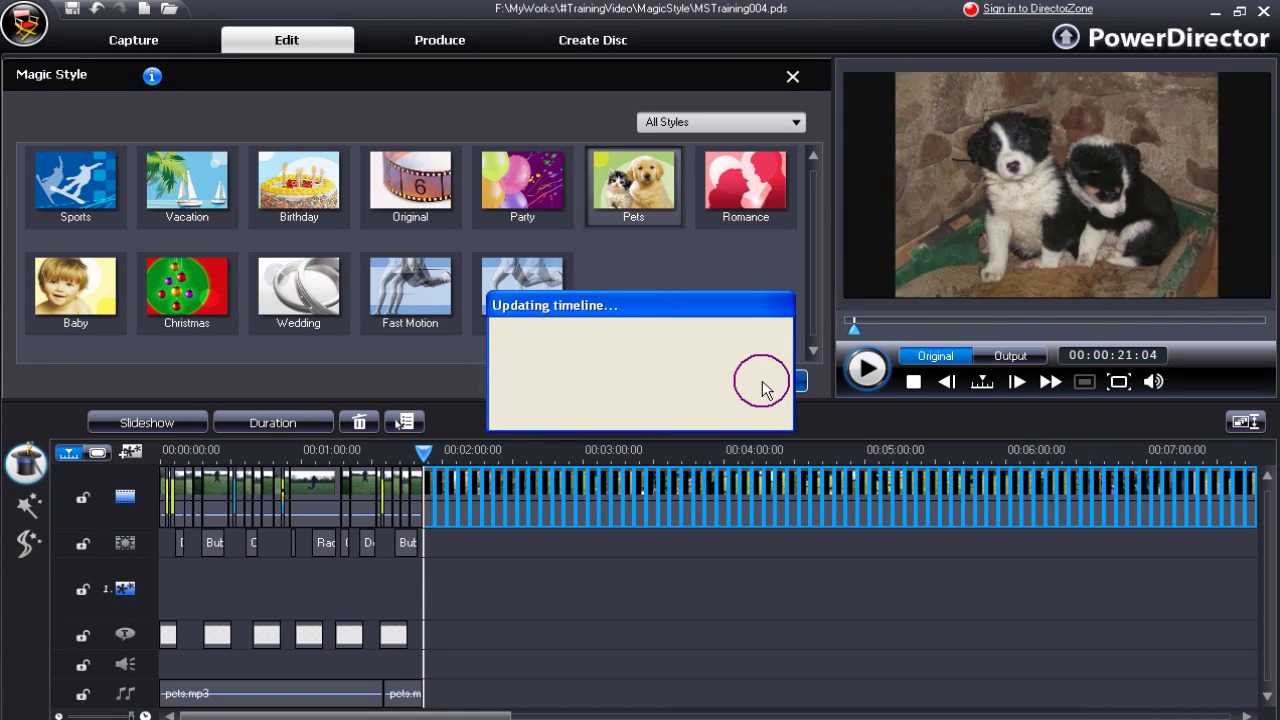